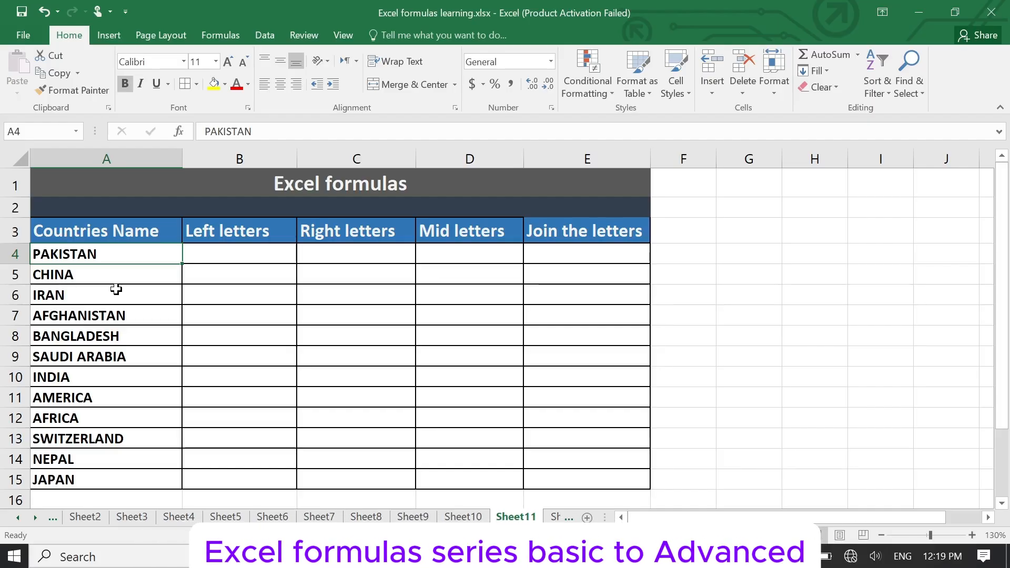
# - Enter a LEFT formula in B4 that extracts the first 4 characters of the country name in A4
pyautogui.press('Right')
pyautogui.write('=k')
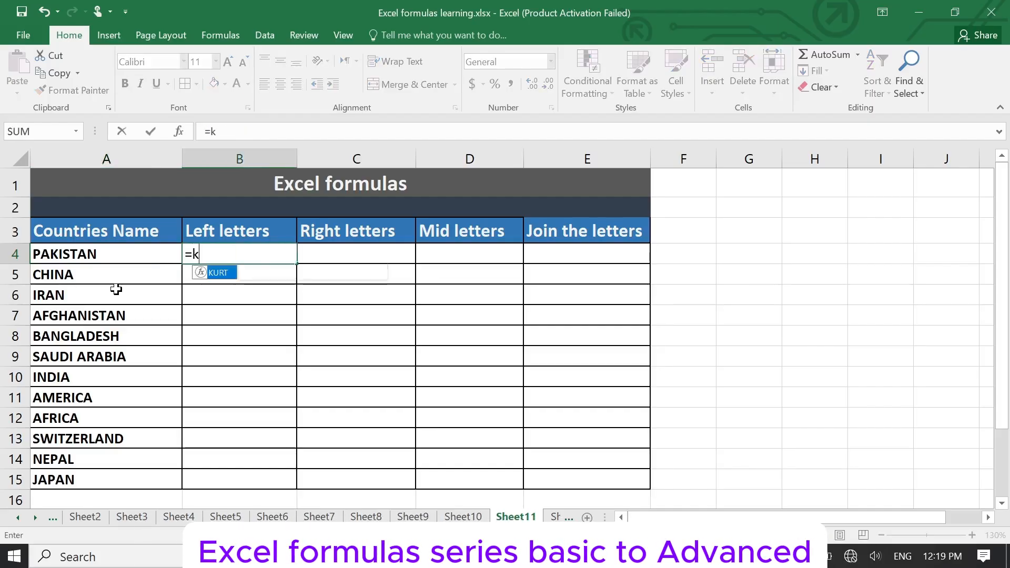
pyautogui.press('BackSpace')
pyautogui.write('le')
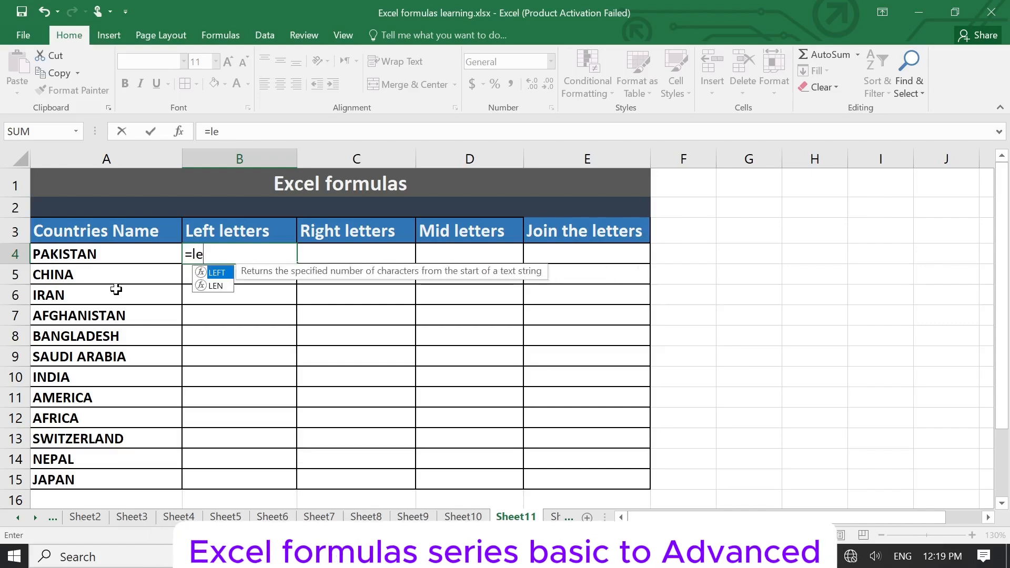
pyautogui.press('Tab')
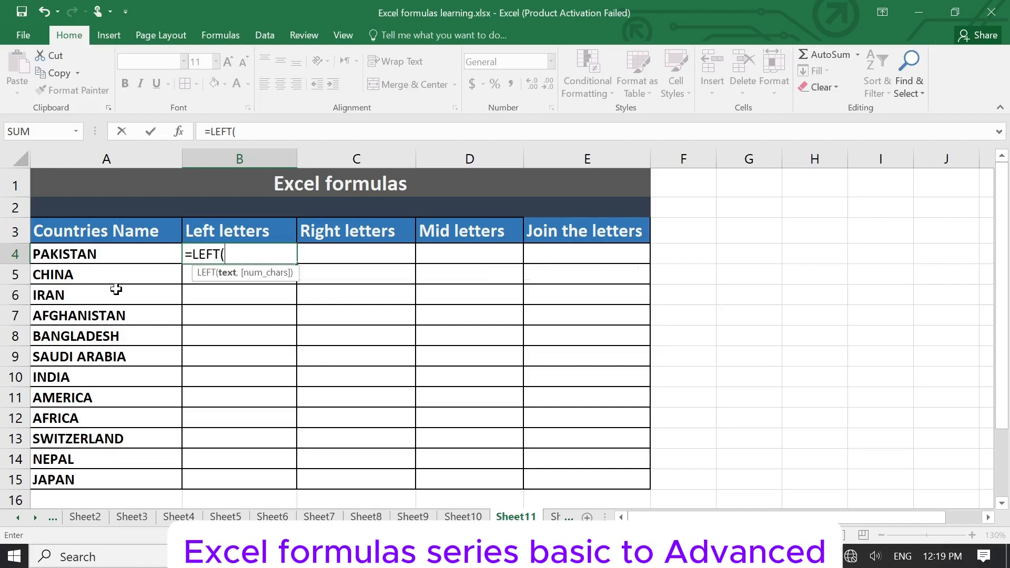
pyautogui.click(87, 251)
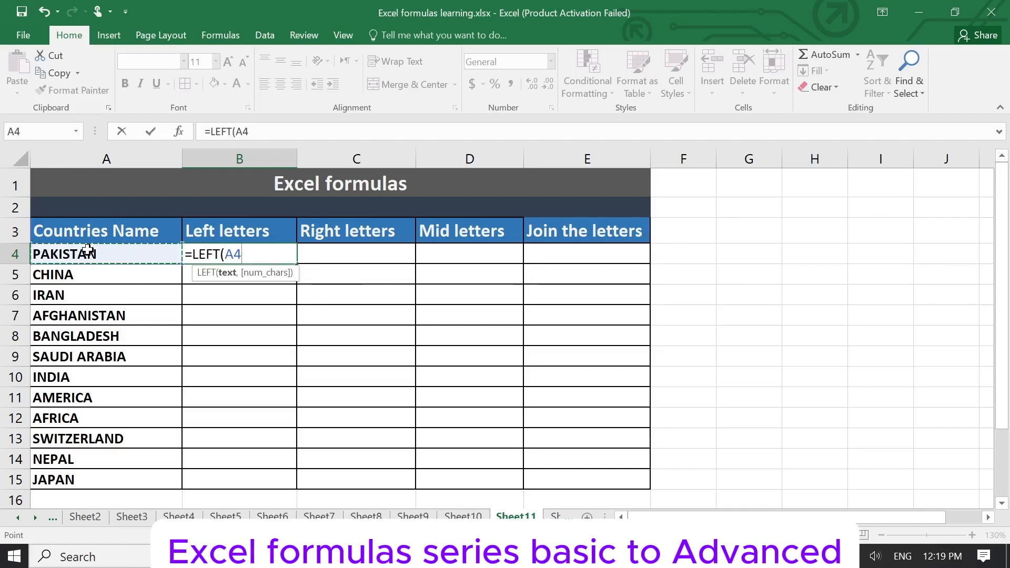
pyautogui.write(',')
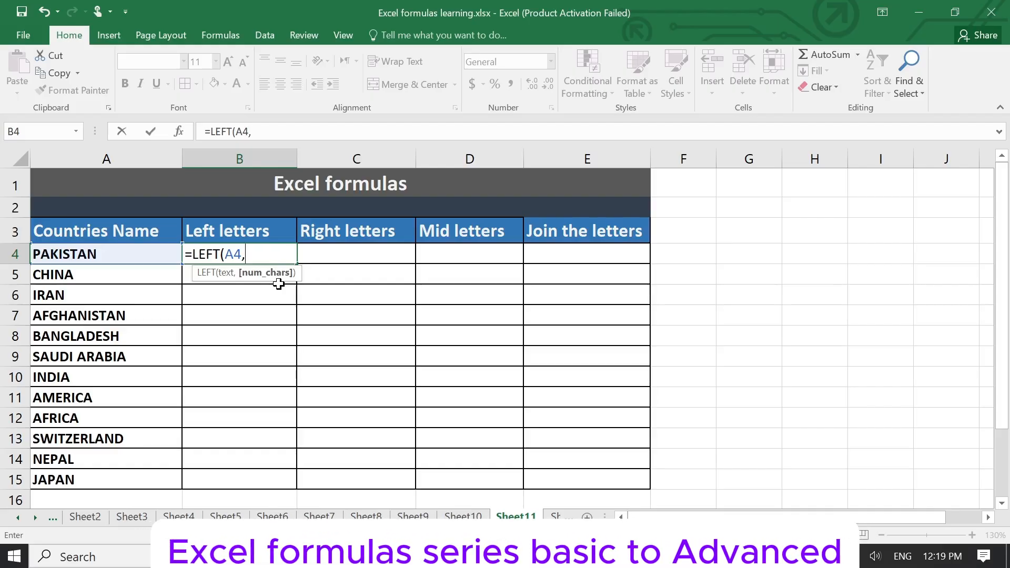
pyautogui.write('4')
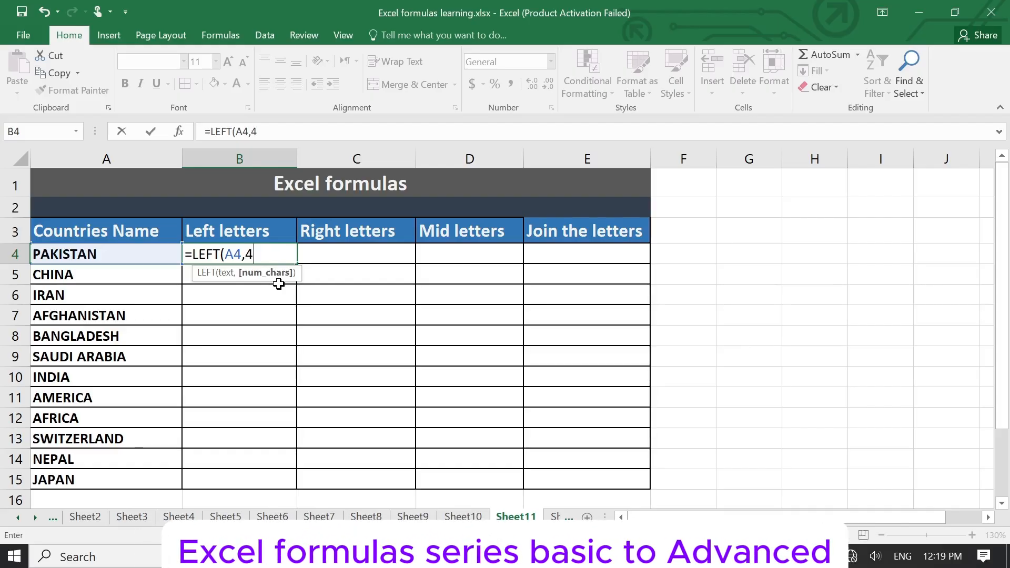
pyautogui.press('Return')
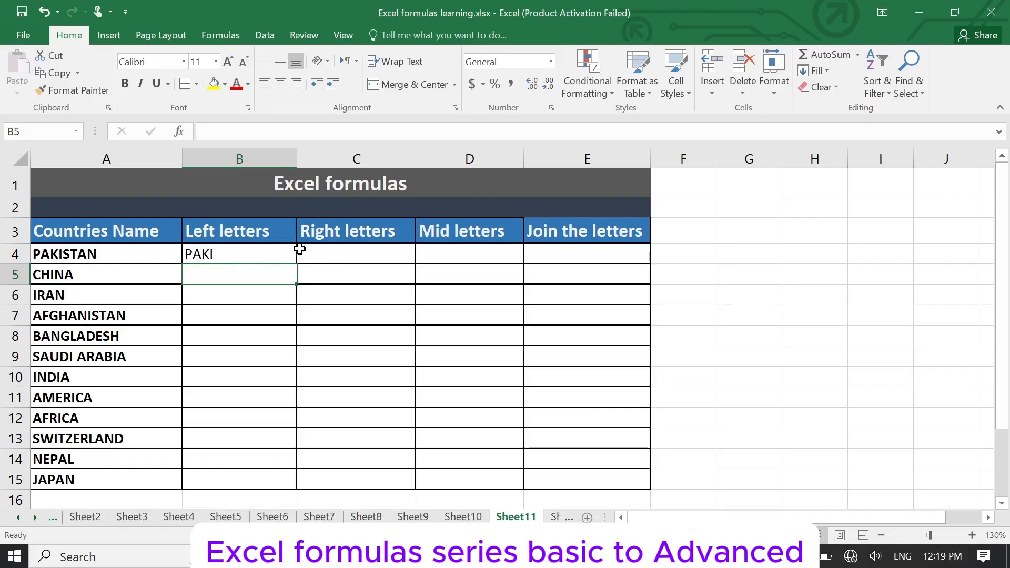
# - Enter a RIGHT formula in C4 that extracts the last 3 characters of A4
pyautogui.click(321, 252)
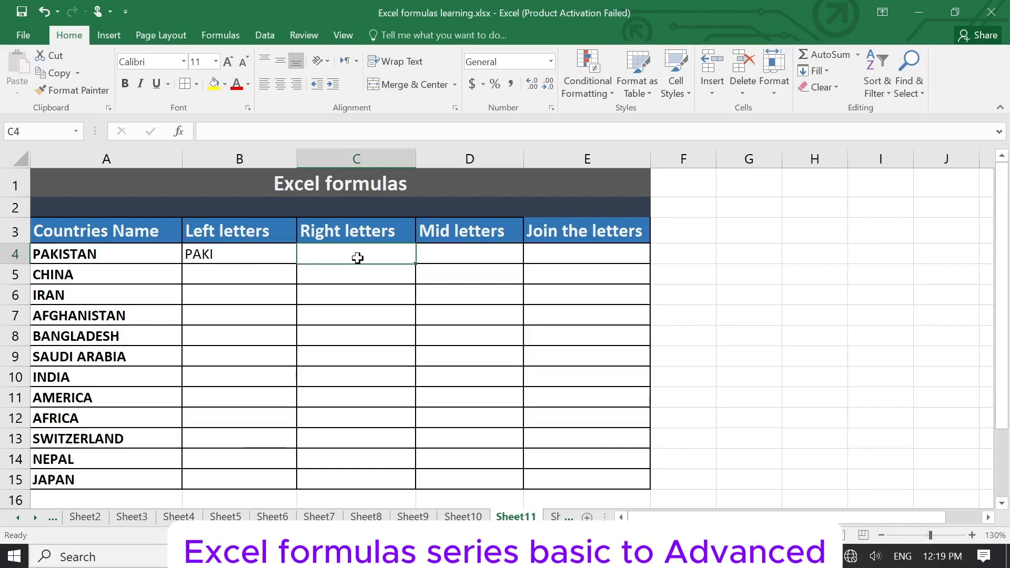
pyautogui.write('=')
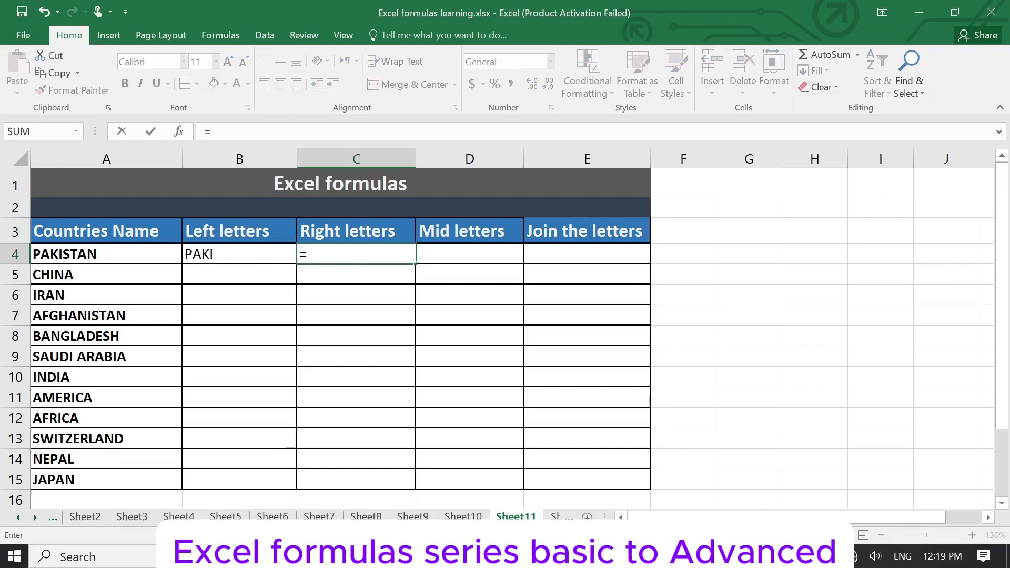
pyautogui.write('ri')
pyautogui.press('Tab')
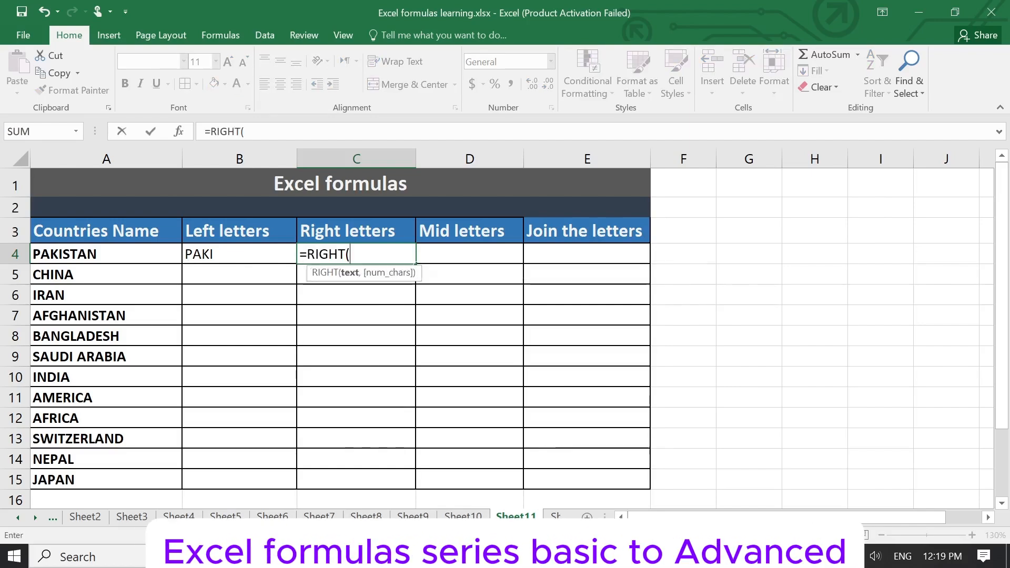
pyautogui.click(116, 253)
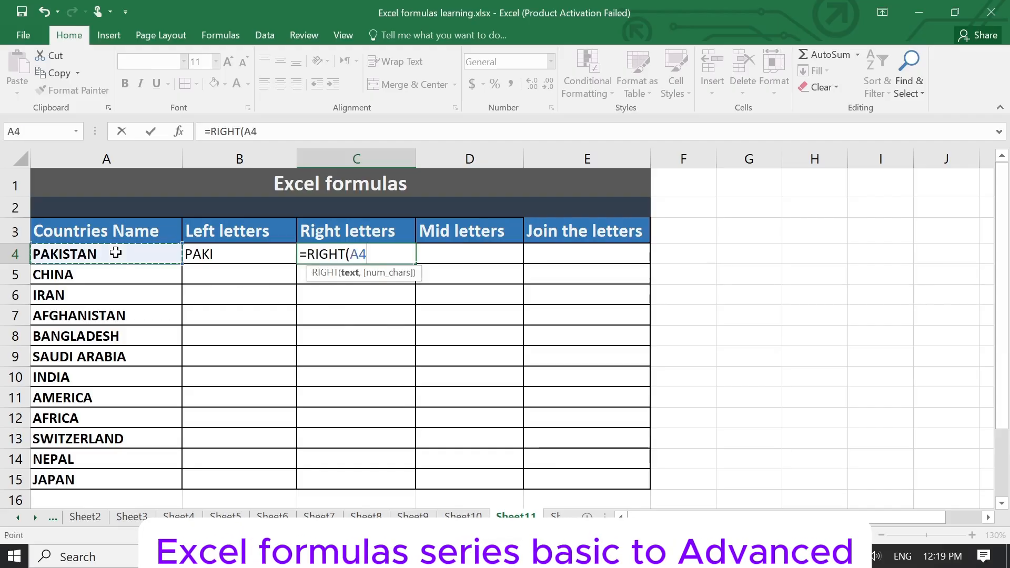
pyautogui.write(',')
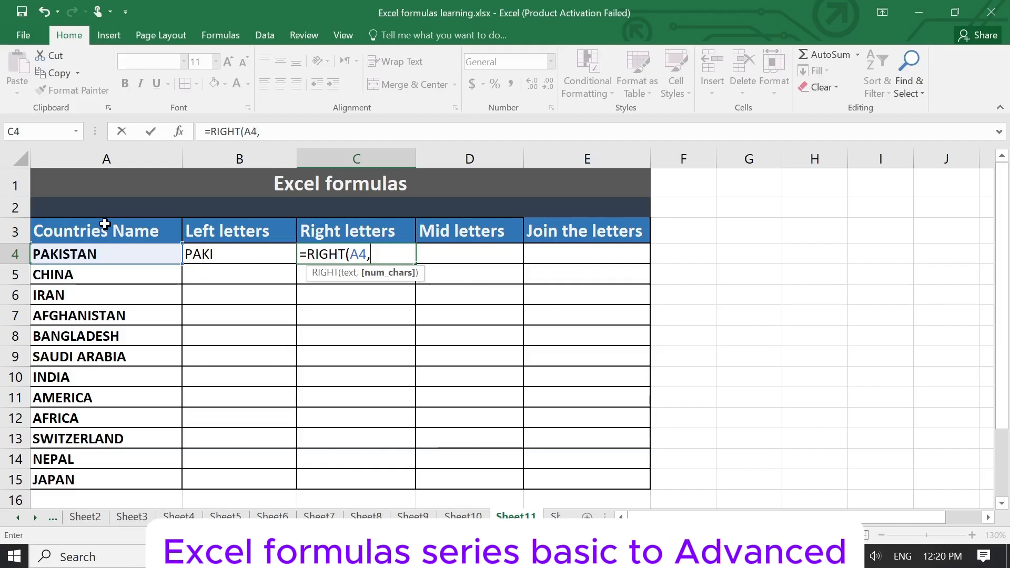
pyautogui.write('3')
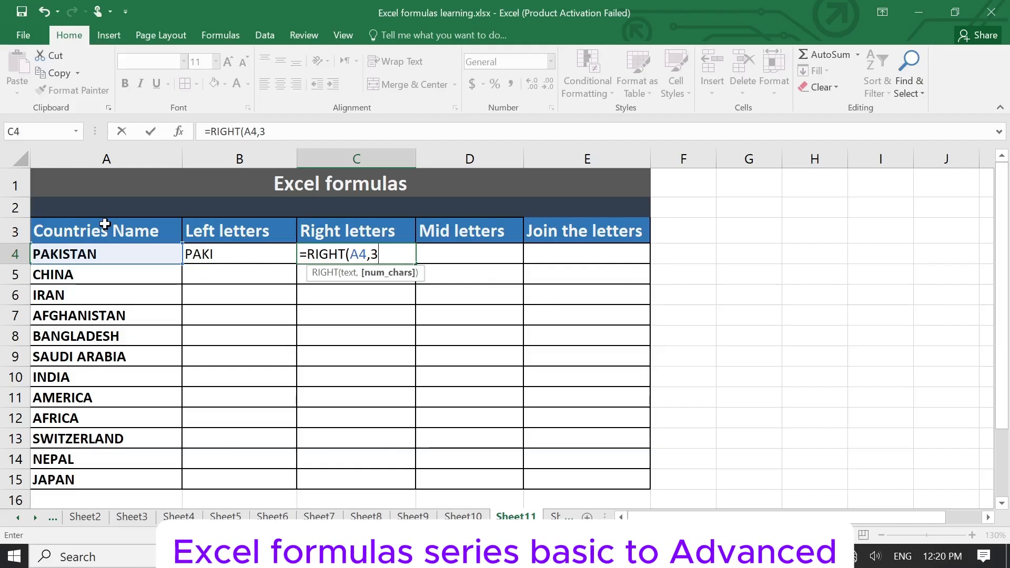
pyautogui.press('Return')
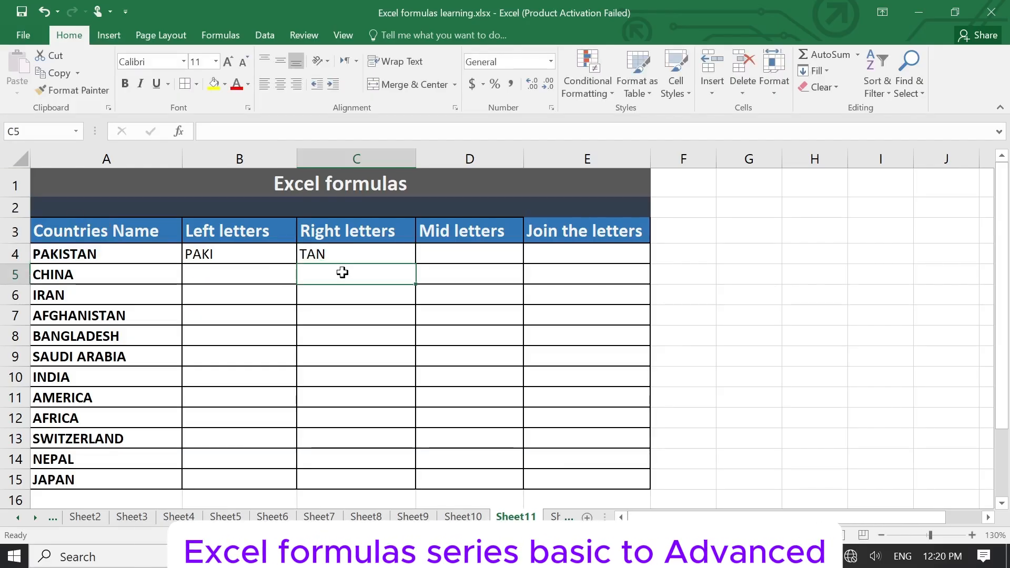
# - Enter a MID formula in D4 that extracts 4 characters of A4 starting at character 3
pyautogui.click(455, 256)
pyautogui.write('=')
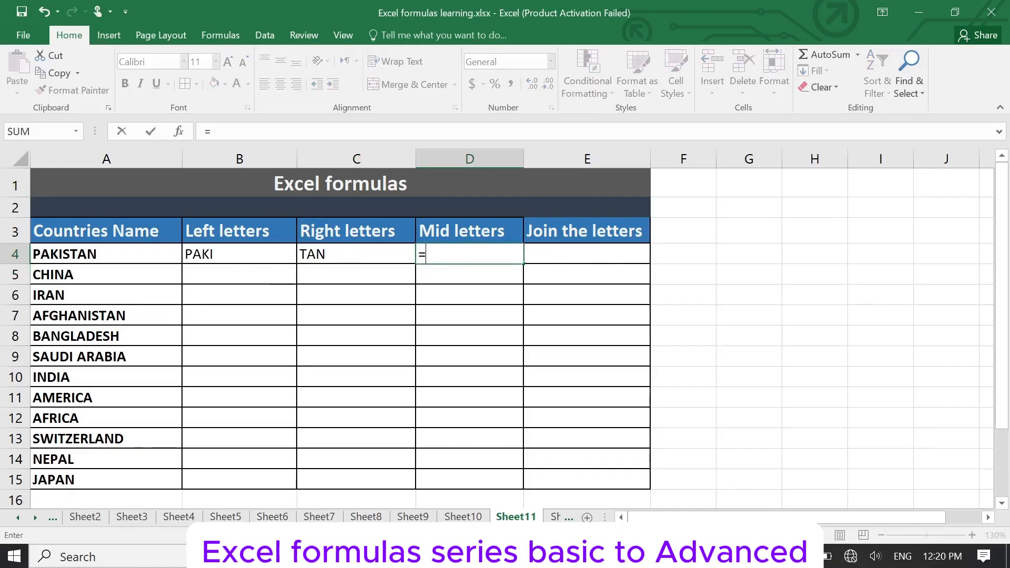
pyautogui.write('mid')
pyautogui.press('Tab')
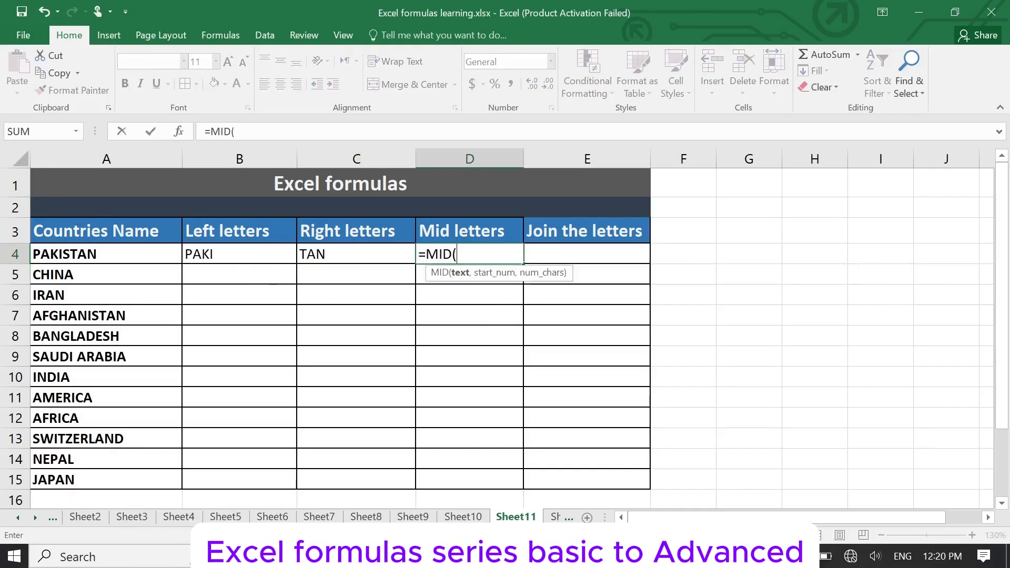
pyautogui.click(121, 248)
pyautogui.write(',')
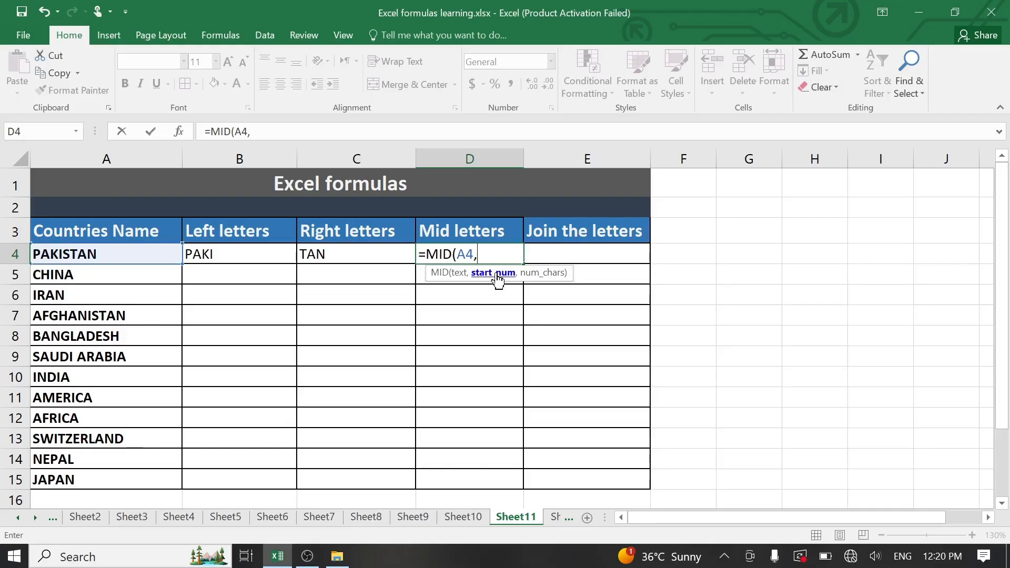
pyautogui.write('3,')
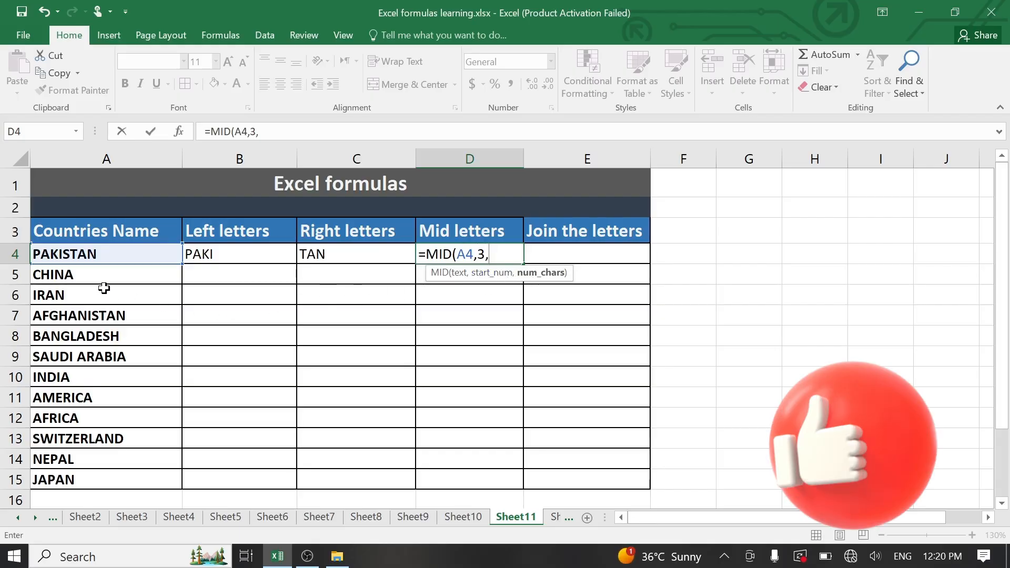
pyautogui.write('4')
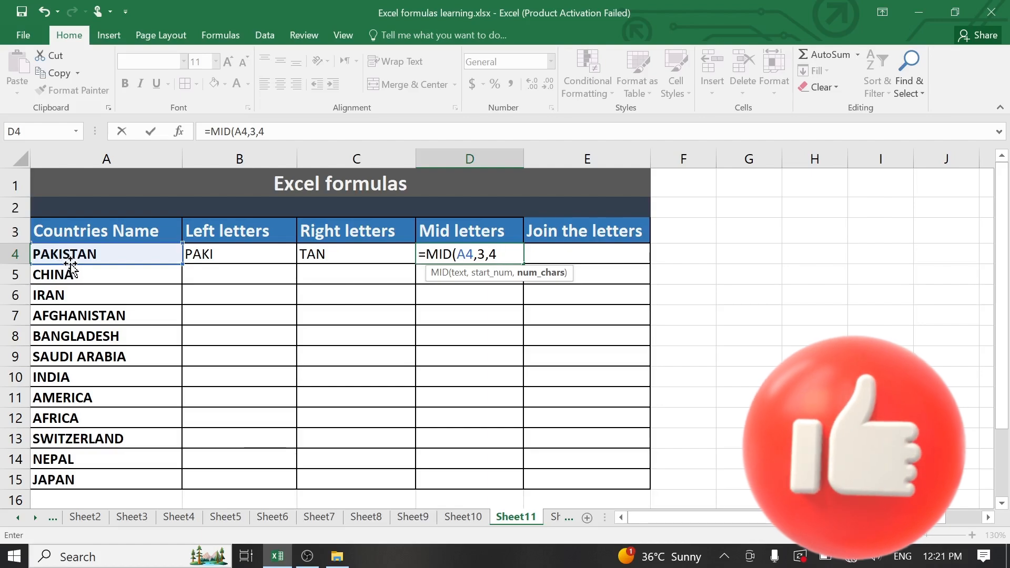
pyautogui.press('Return')
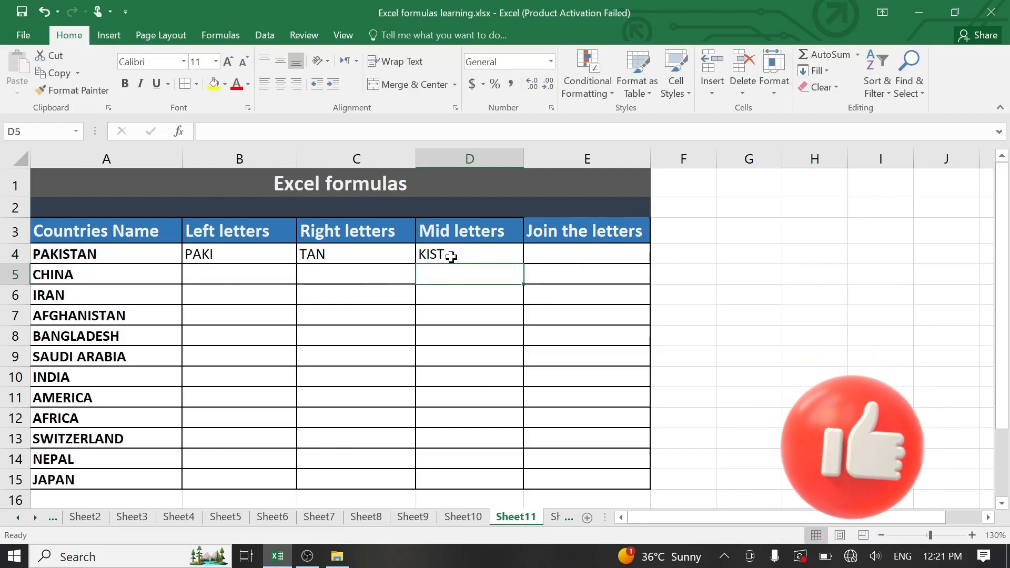
# - Fill the LEFT, RIGHT and MID formulas in B4:D4 down to row 15
pyautogui.moveTo(451, 255); pyautogui.dragTo(253, 256)
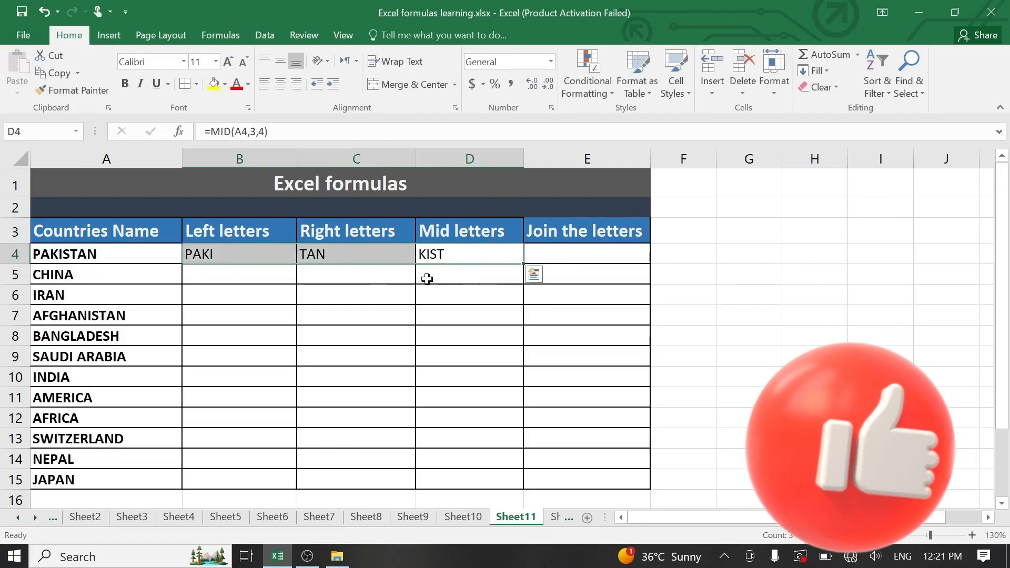
pyautogui.doubleClick(522, 263)
pyautogui.click(412, 316)
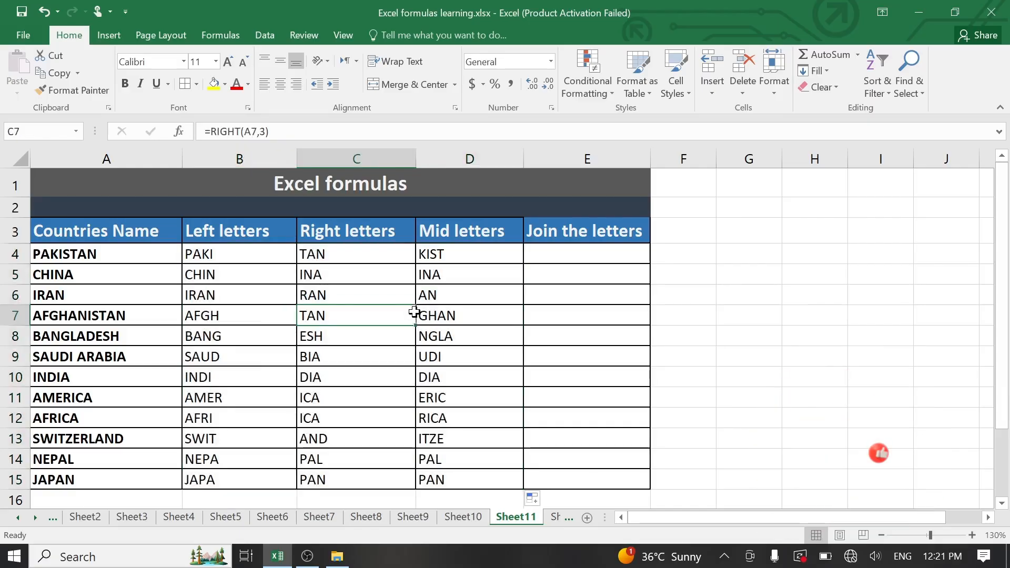
# - Enter a CONCATENATE formula in E4 that joins B4, C4 and D4 without separators
pyautogui.click(643, 255)
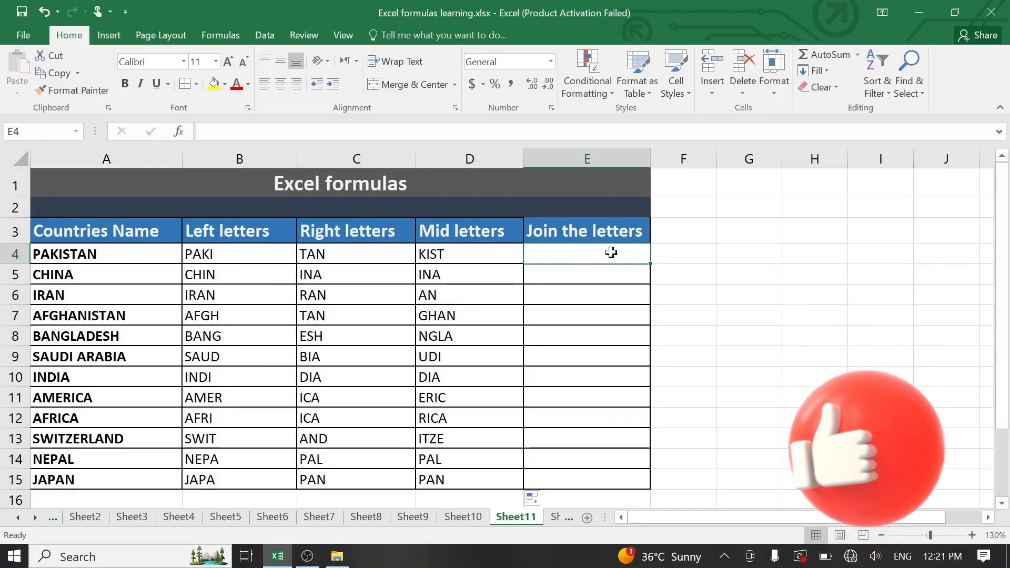
pyautogui.press('Up')
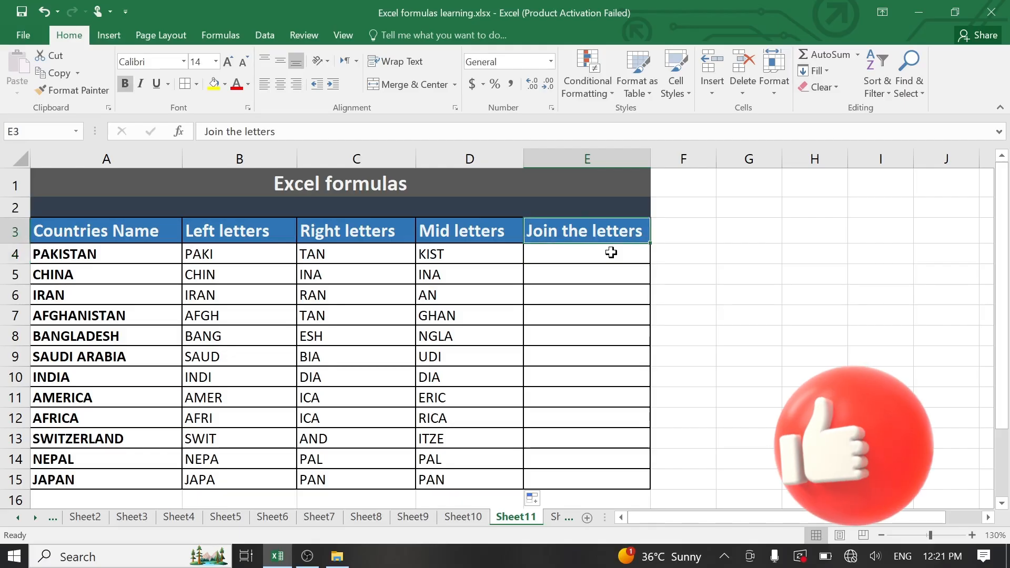
pyautogui.press('Down')
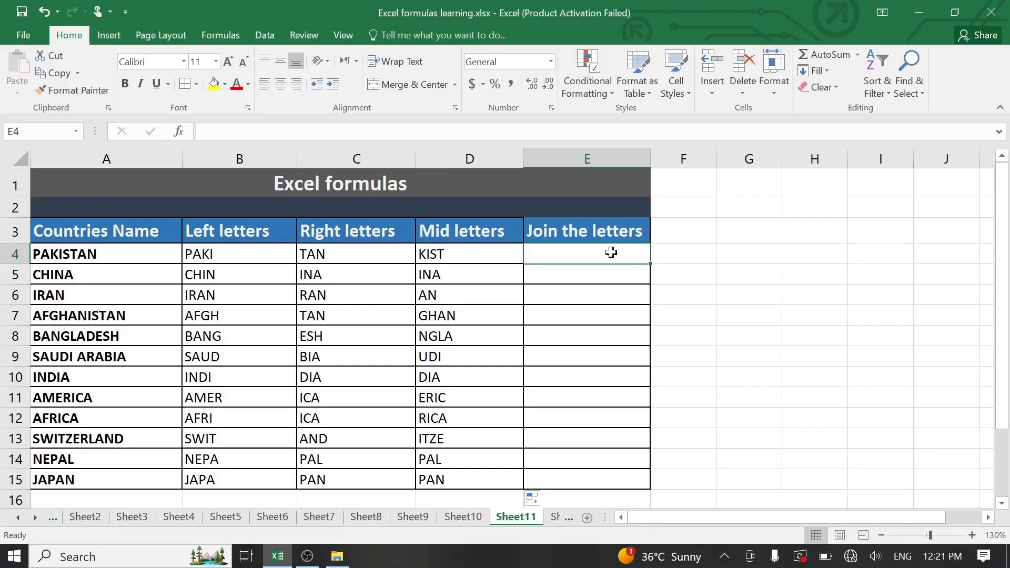
pyautogui.write('=')
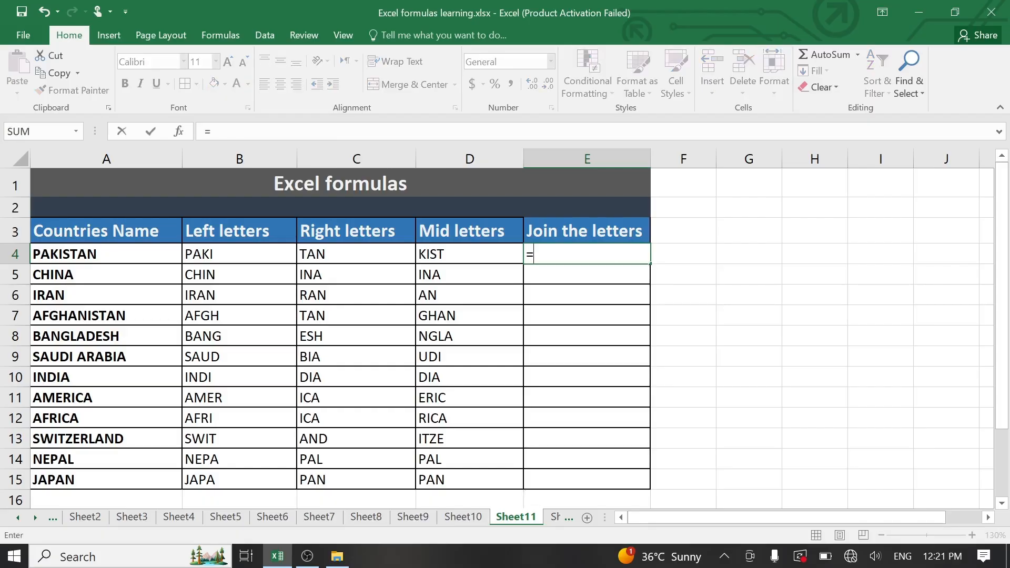
pyautogui.write('conc')
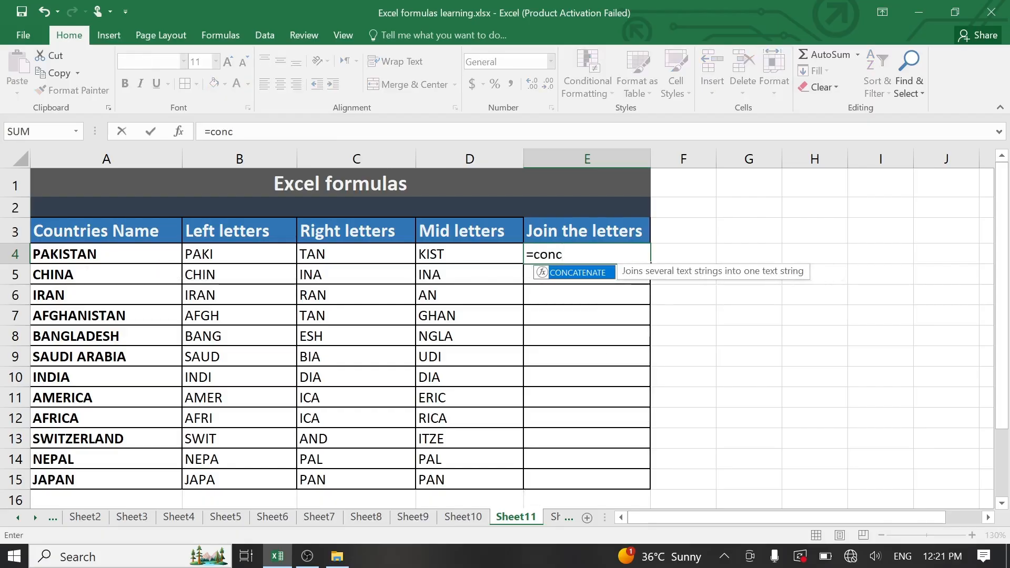
pyautogui.press('Tab')
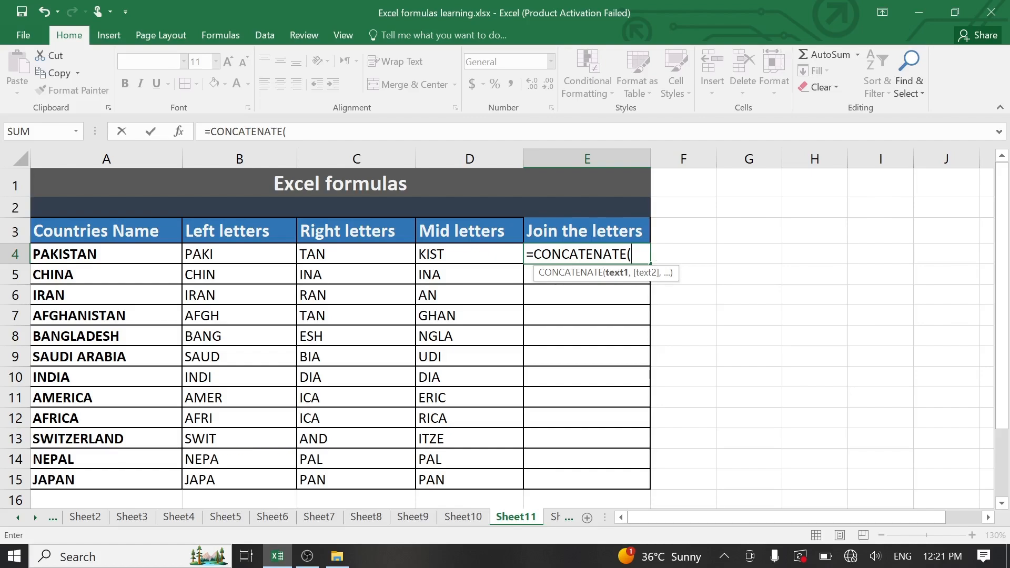
pyautogui.click(234, 254)
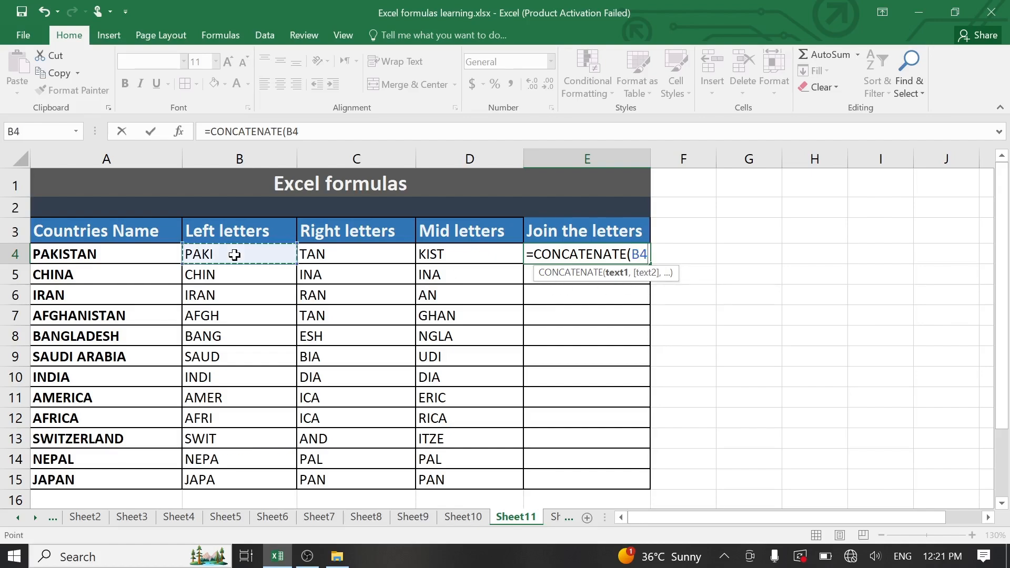
pyautogui.write(',')
pyautogui.click(325, 256)
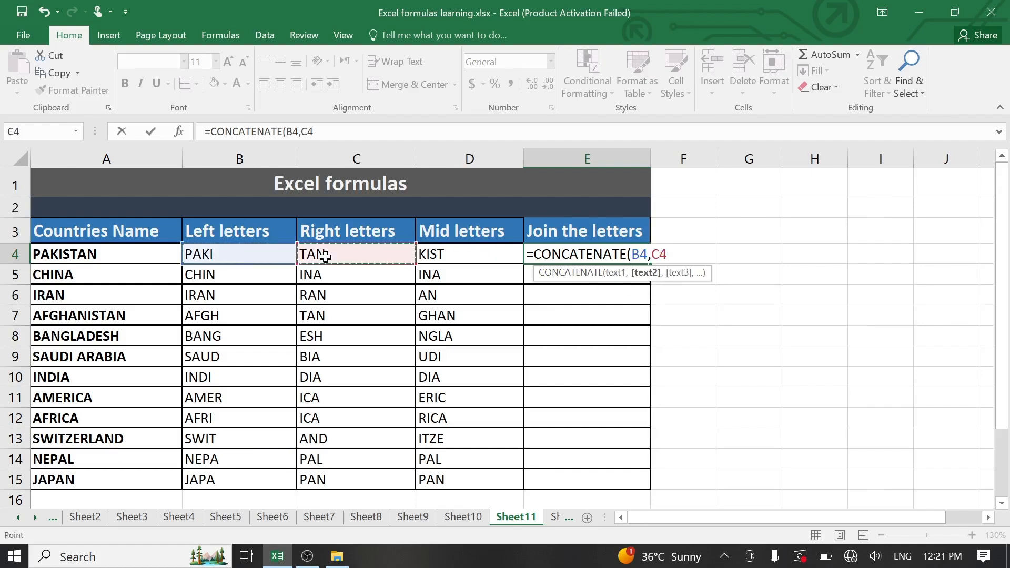
pyautogui.write(',')
pyautogui.click(456, 253)
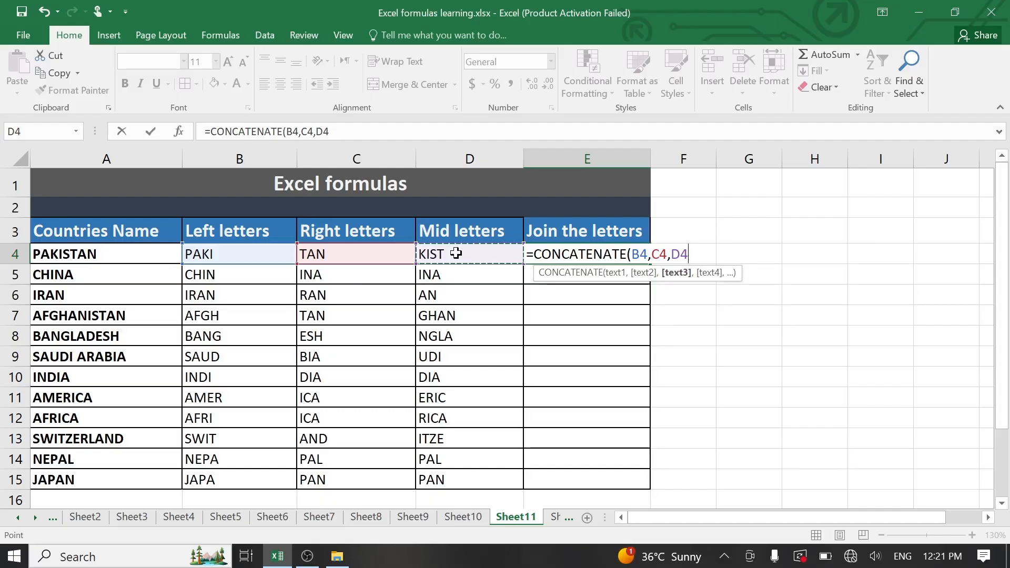
pyautogui.press('Return')
# - Fill the CONCATENATE formula from E4 down to E15, and clear the contents of E4:E15
pyautogui.click(599, 254)
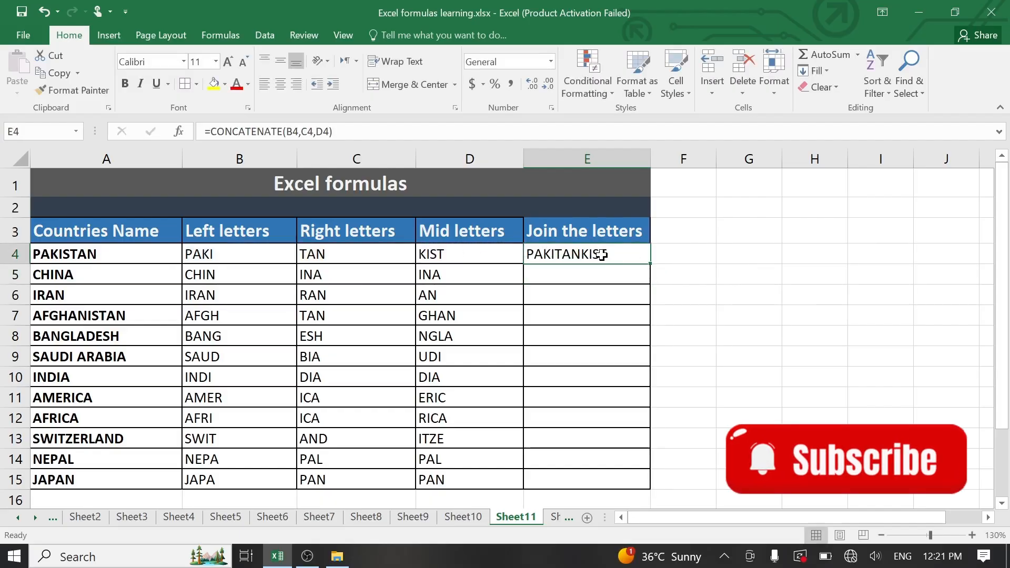
pyautogui.doubleClick(647, 265)
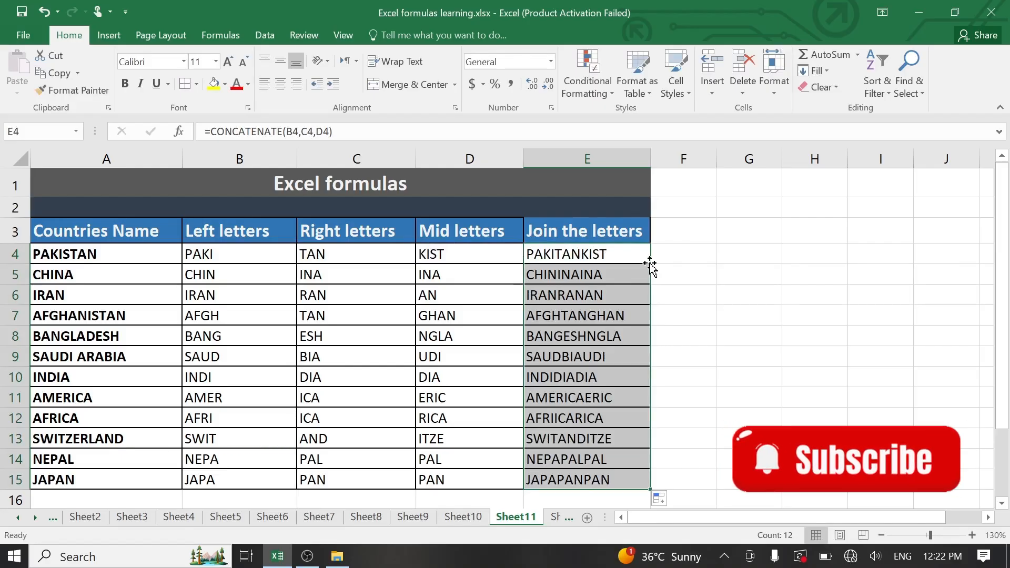
pyautogui.press('Delete')
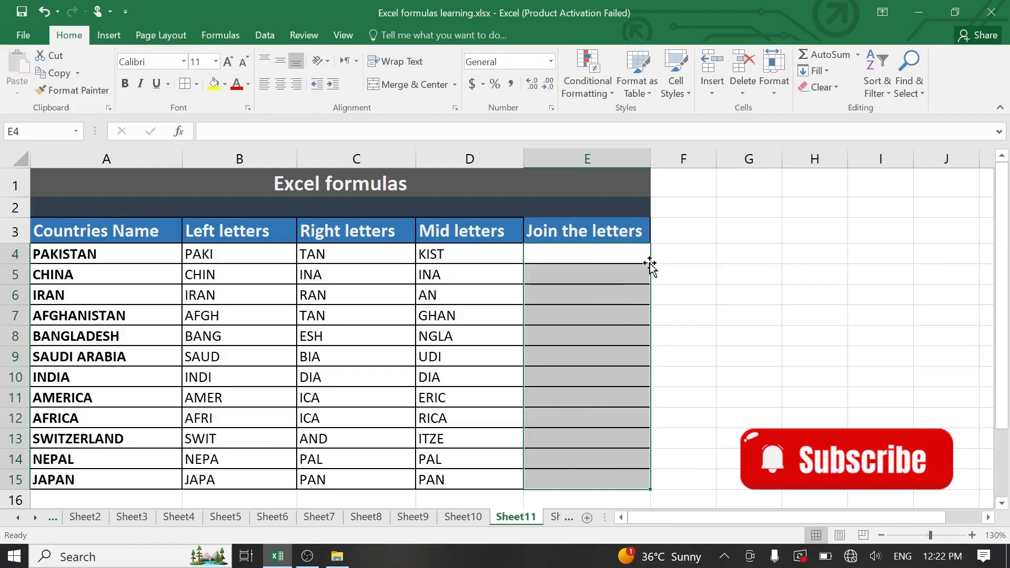
# - Enter a CONCATENATE formula in E4 that joins B4, D4 and C4 in that order
pyautogui.click(649, 259)
pyautogui.write('=co')
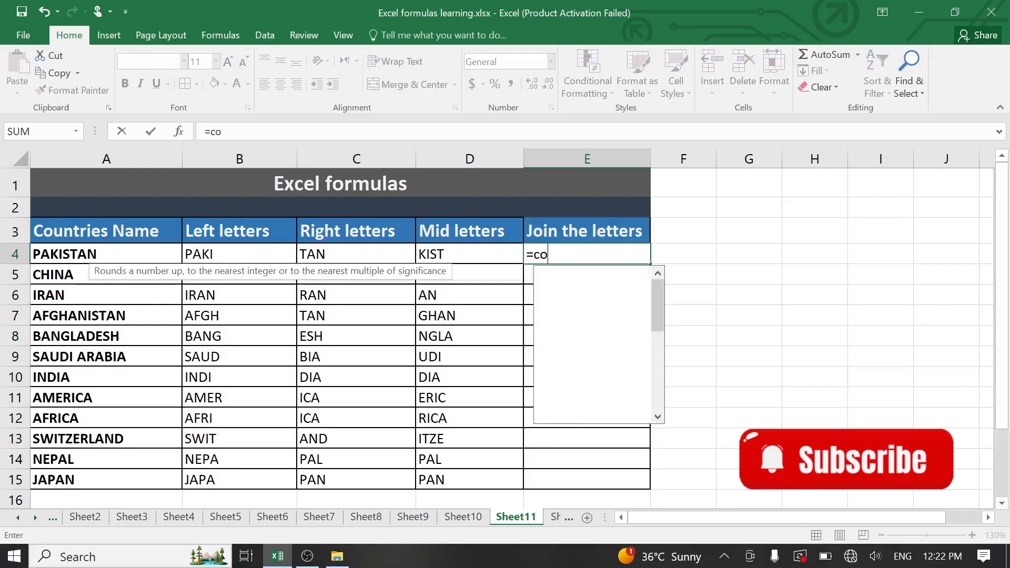
pyautogui.write('n')
pyautogui.press('Tab')
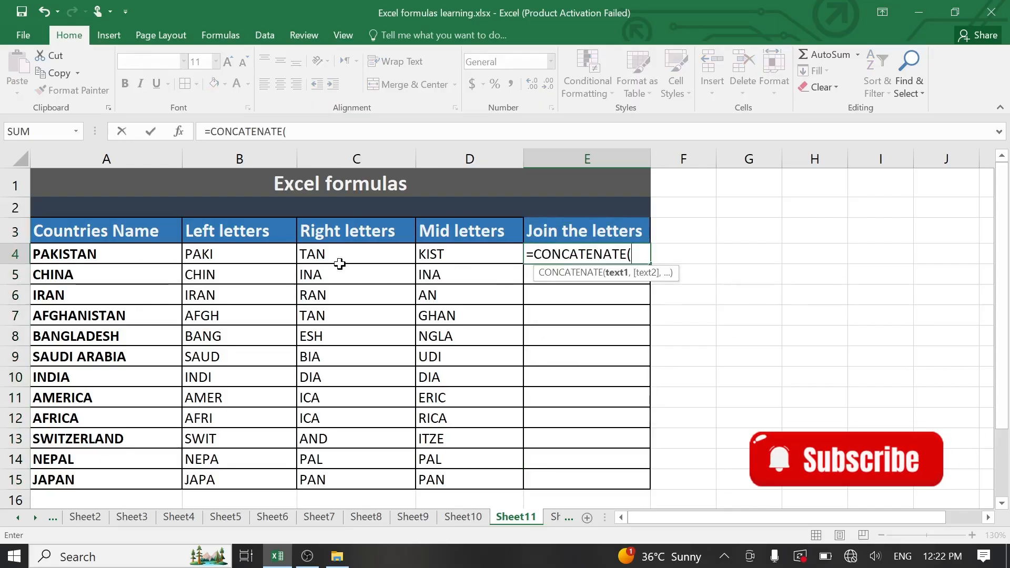
pyautogui.click(255, 257)
pyautogui.write(',')
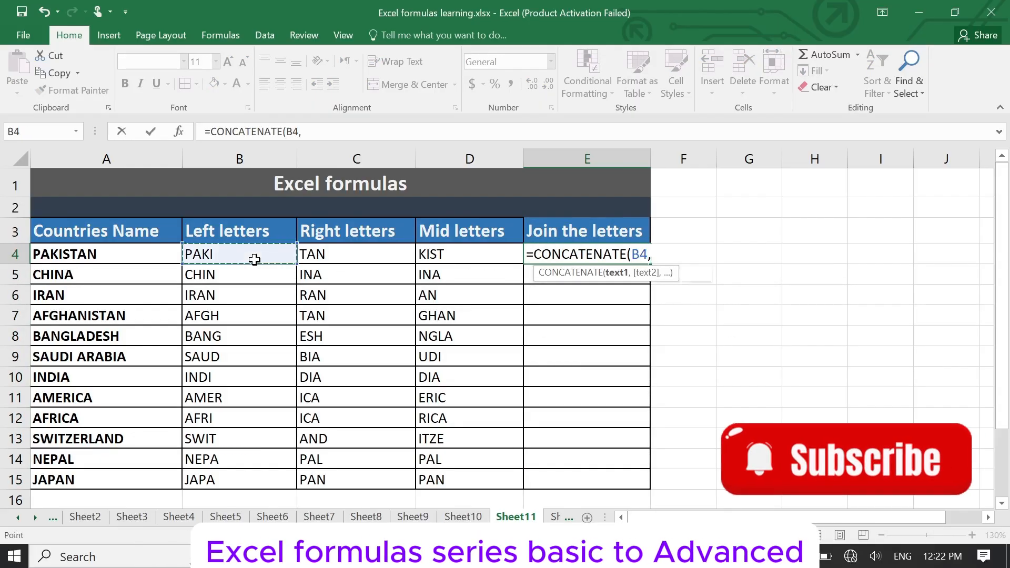
pyautogui.click(444, 252)
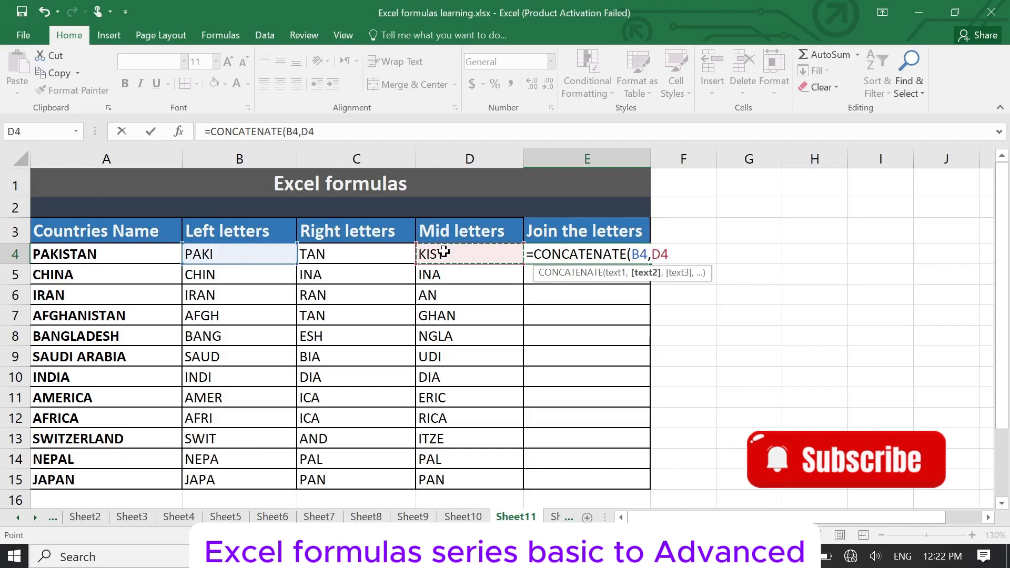
pyautogui.write(',')
pyautogui.click(352, 251)
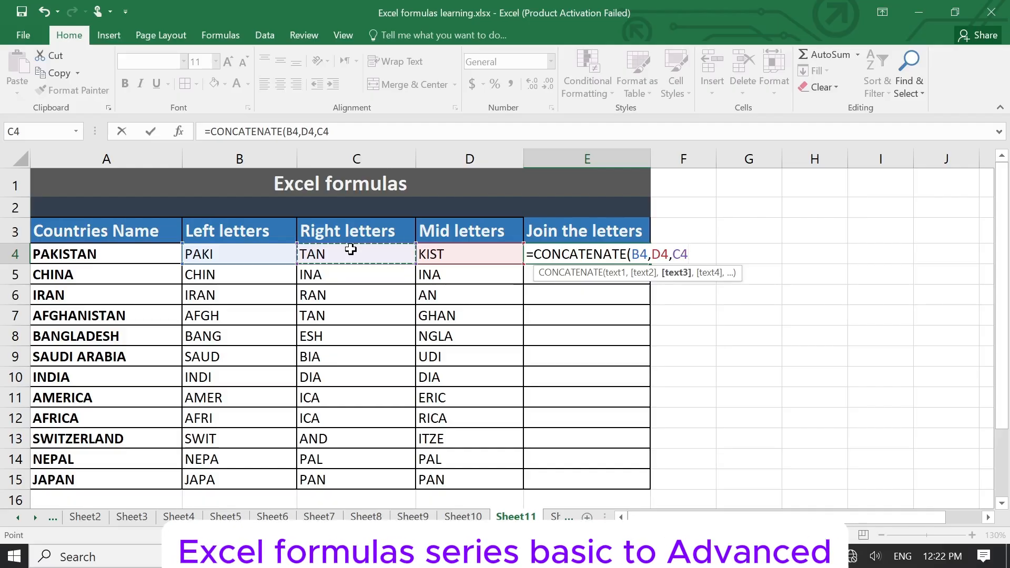
pyautogui.press('Return')
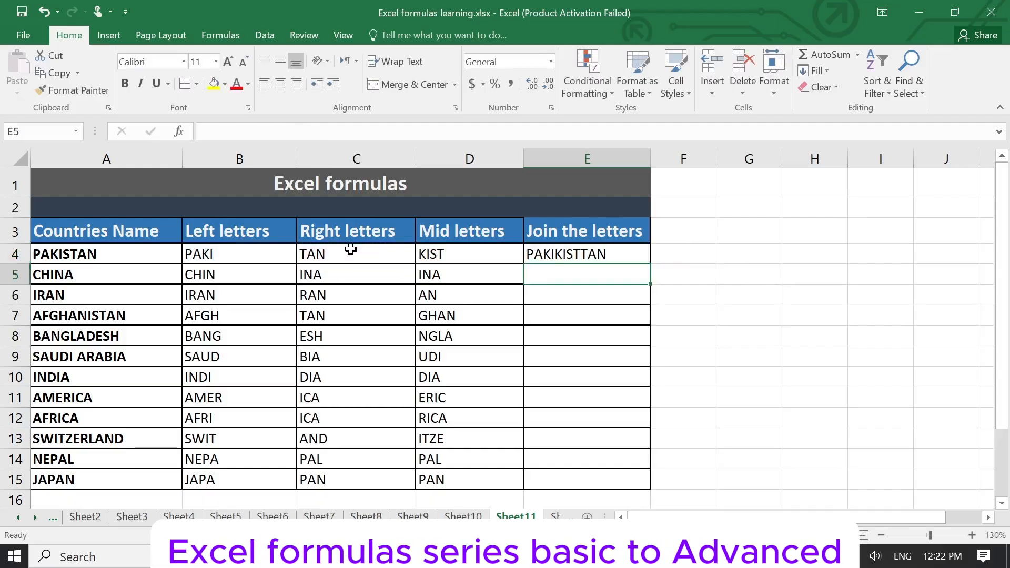
# - Fill the CONCATENATE formula from E4 down to E15
pyautogui.click(600, 253)
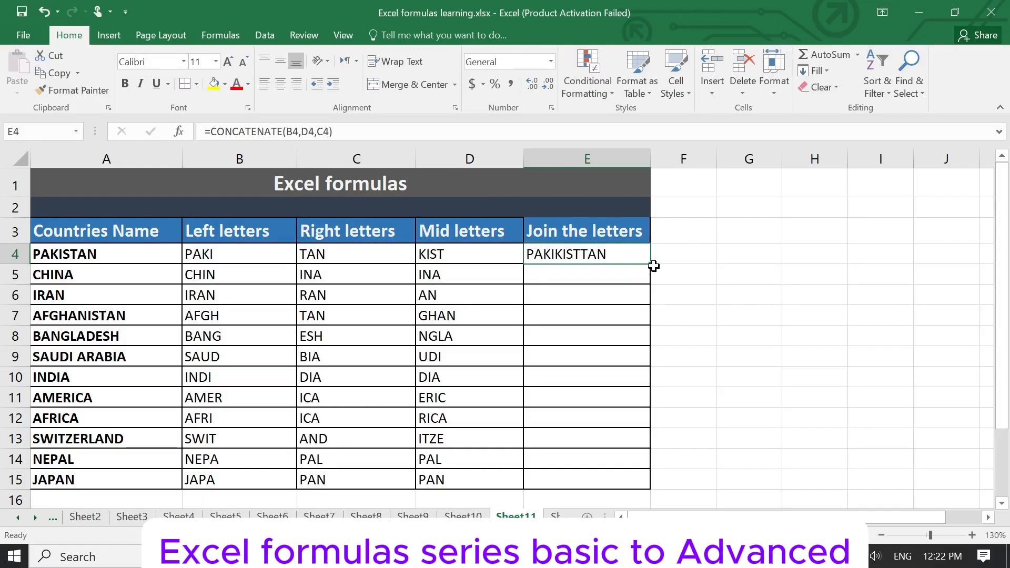
pyautogui.moveTo(654, 266); pyautogui.dragTo(627, 252)
pyautogui.doubleClick(650, 264)
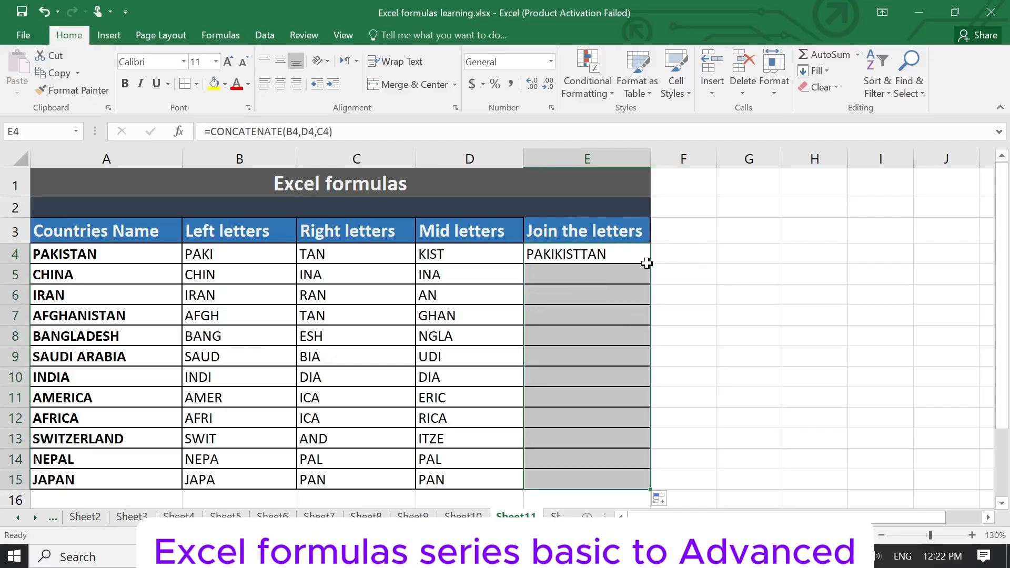
pyautogui.click(610, 249)
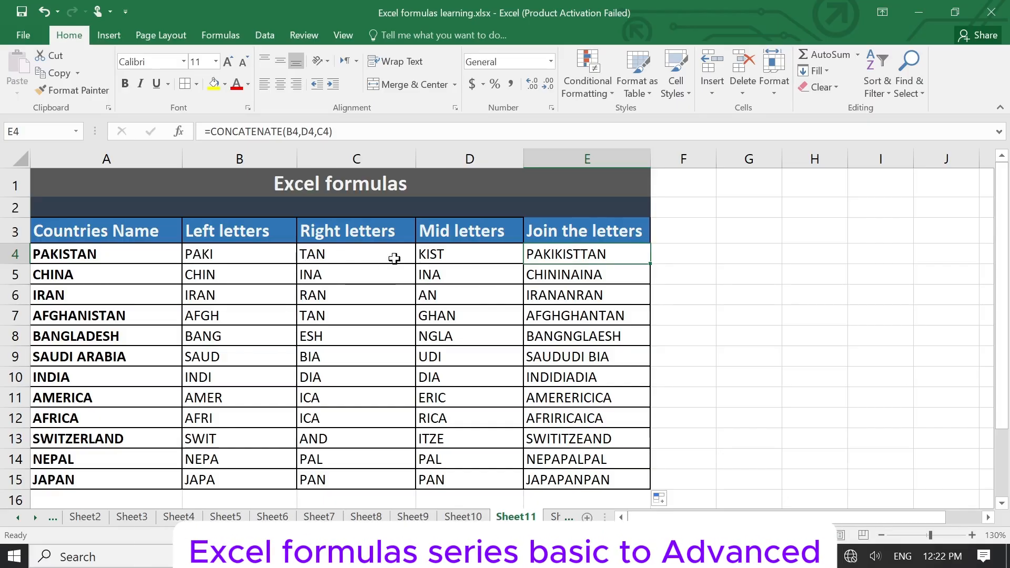
pyautogui.click(327, 255)
# - Enter the split word parts "Pakis" in F4 and "tan" in G4
pyautogui.click(677, 257)
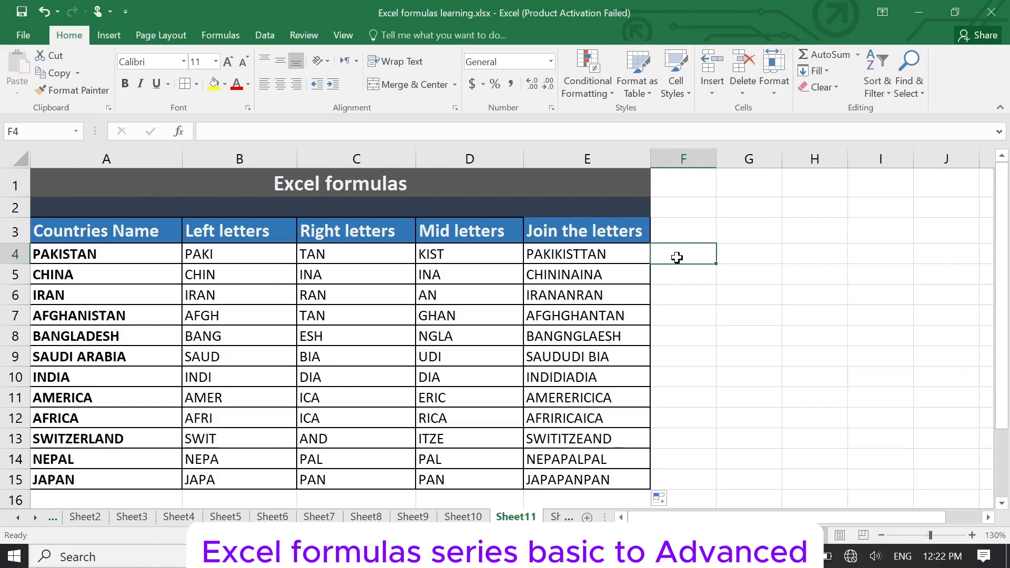
pyautogui.write('Pa')
pyautogui.write('tab')
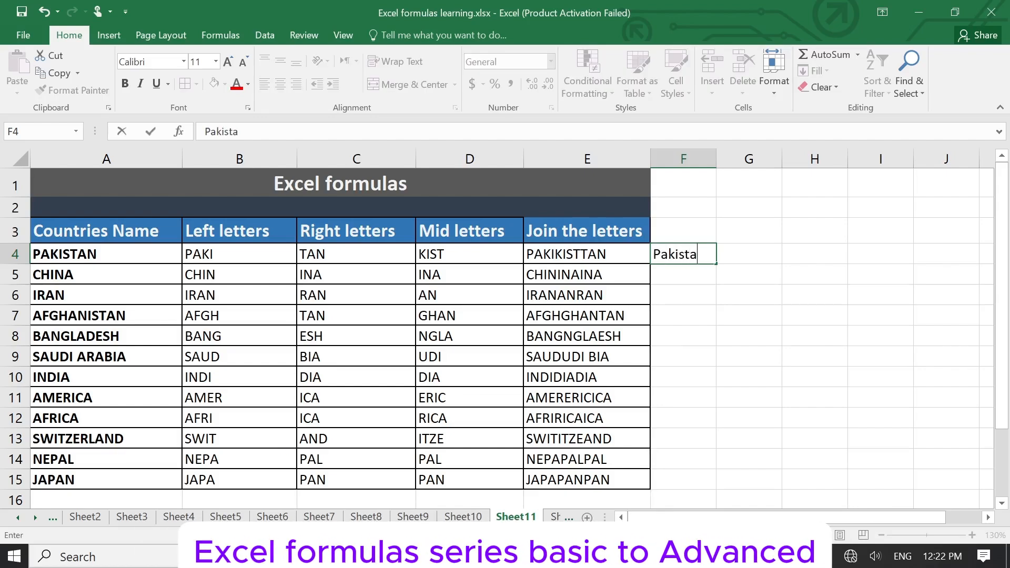
pyautogui.press('BackSpace')
pyautogui.press('BackSpace')
pyautogui.press('BackSpace')
pyautogui.press('Tab')
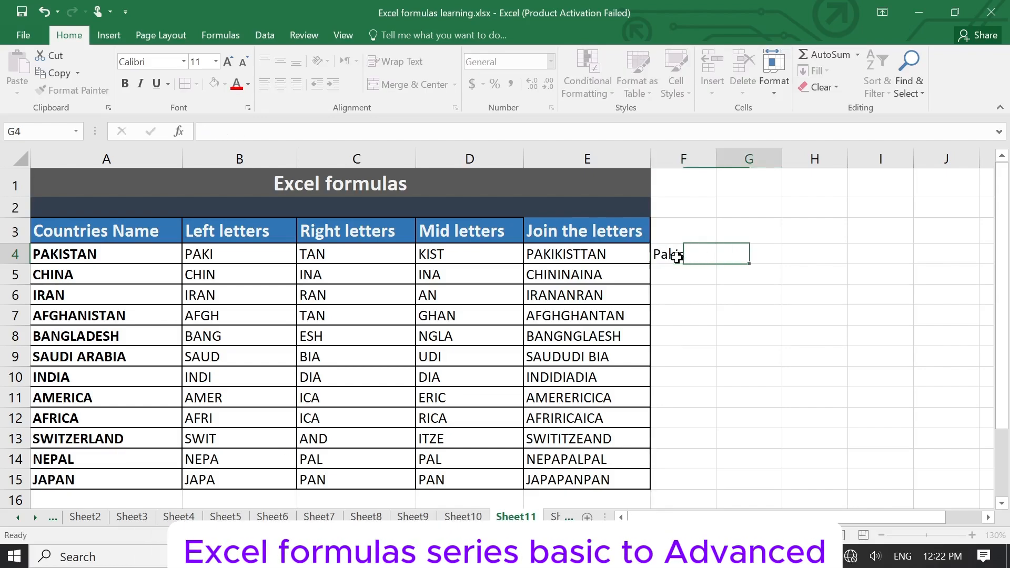
pyautogui.write('tan')
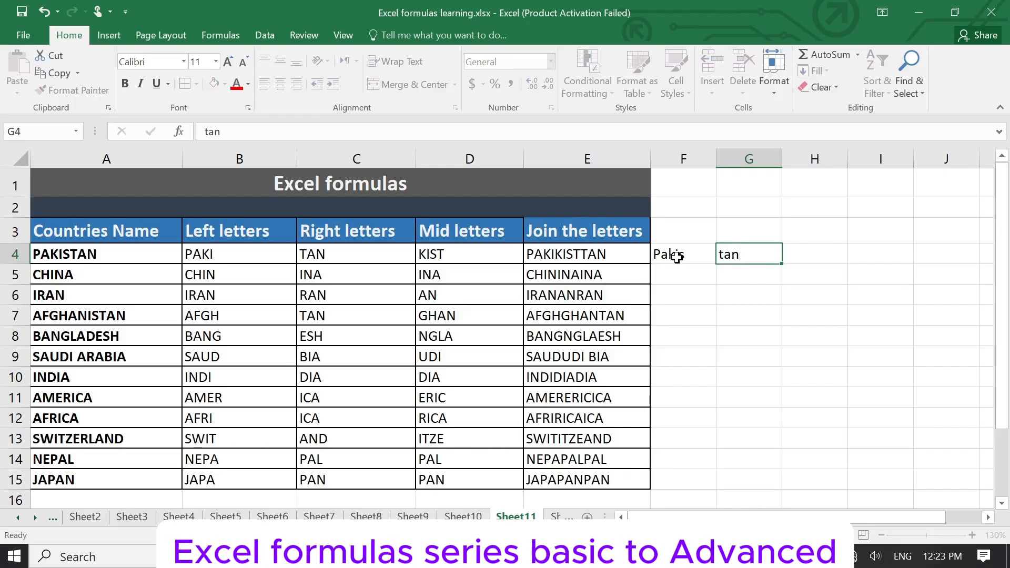
pyautogui.press('Return')
# - Enter the split word parts "Ind" in F5 and "ia" in G5
pyautogui.press('Up')
pyautogui.press('Right')
pyautogui.press('Down')
pyautogui.press('Left')
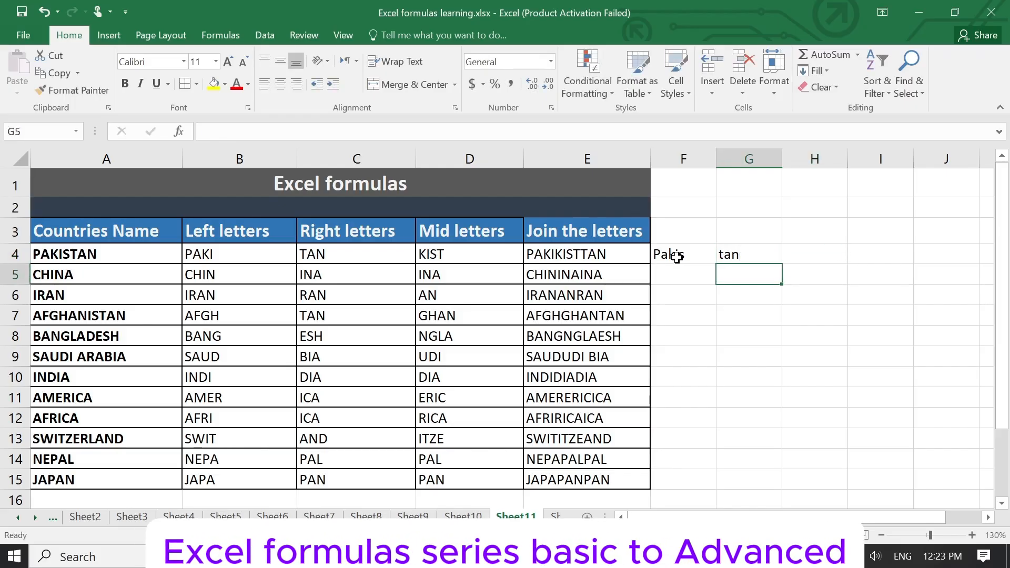
pyautogui.press('Left')
pyautogui.write('Ind')
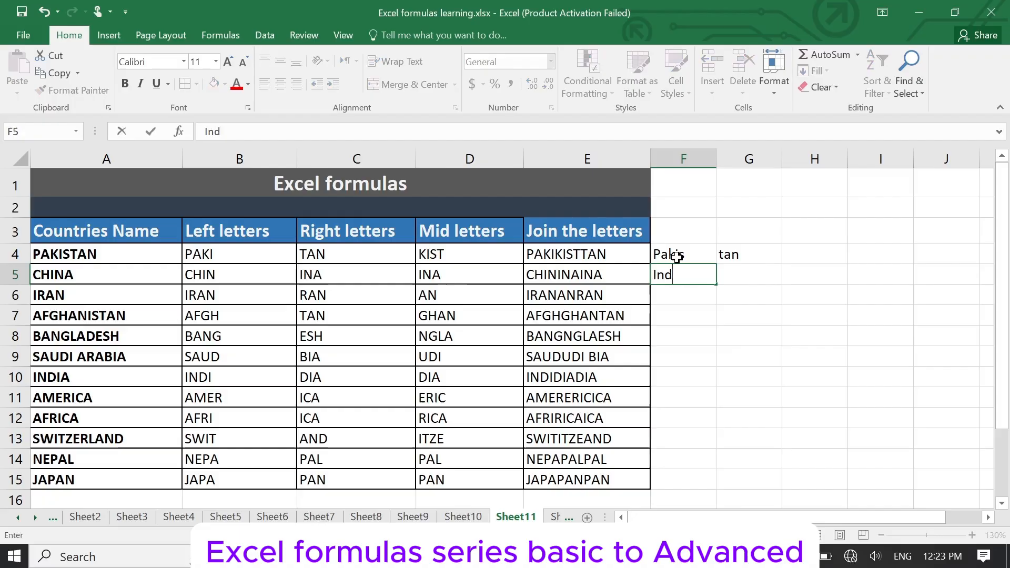
pyautogui.press('Right')
pyautogui.write('ia')
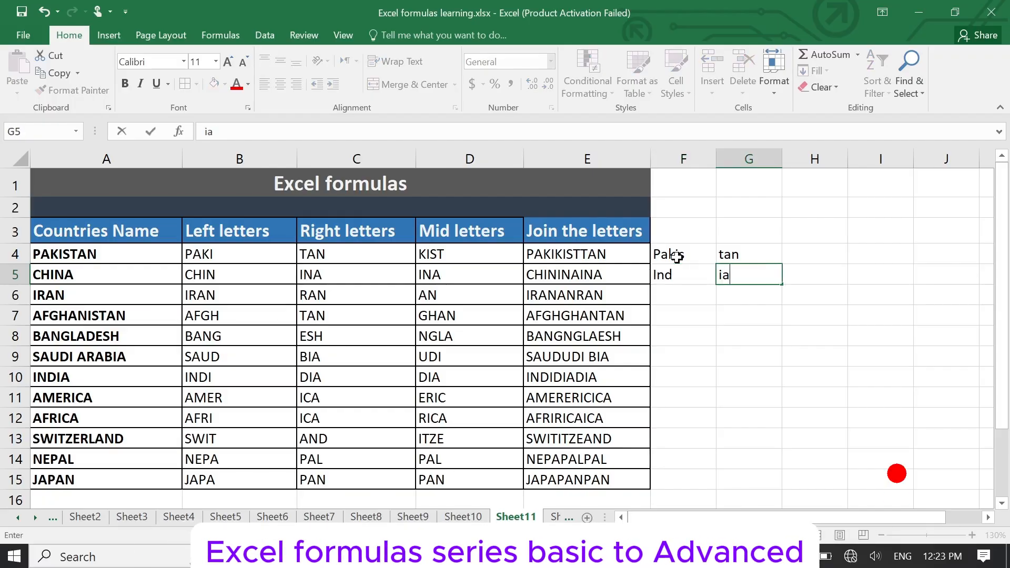
pyautogui.press('Right')
# - Enter a CONCATENATE formula in H4 that joins F4 and G4, and fill it down to H5
pyautogui.press('Up')
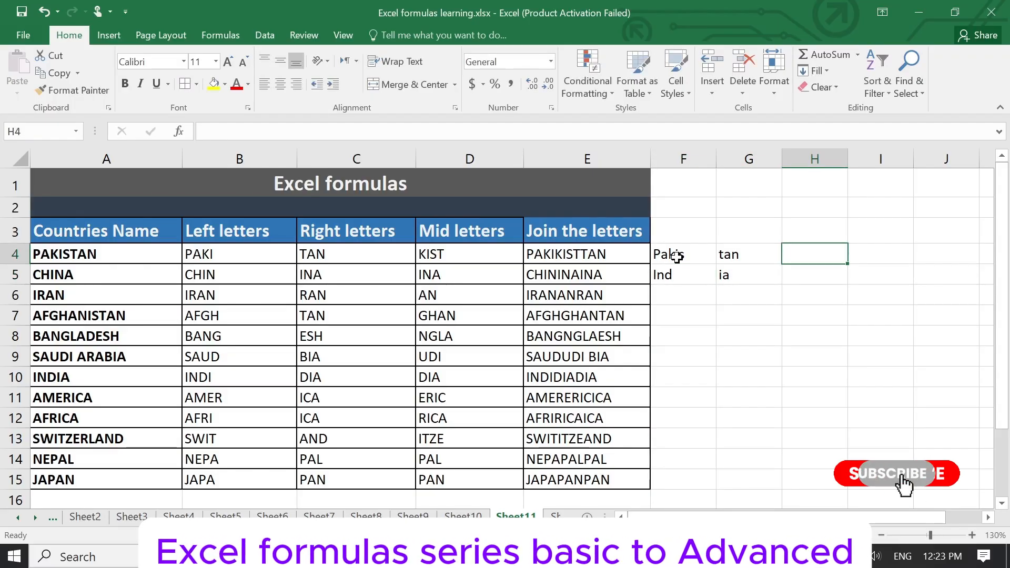
pyautogui.write('=con')
pyautogui.press('Tab')
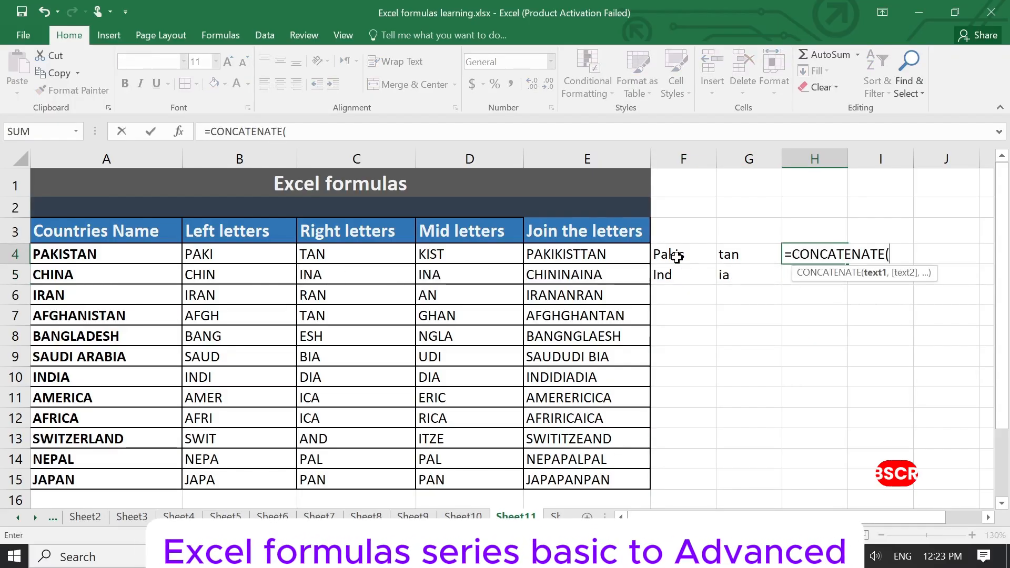
pyautogui.click(670, 256)
pyautogui.write(',')
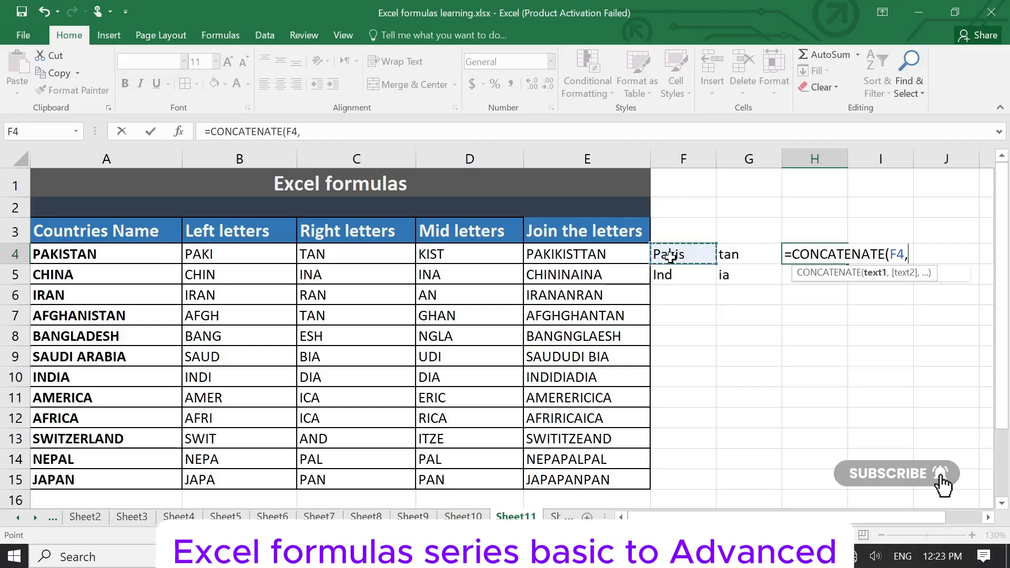
pyautogui.click(746, 250)
pyautogui.write(')')
pyautogui.press('Return')
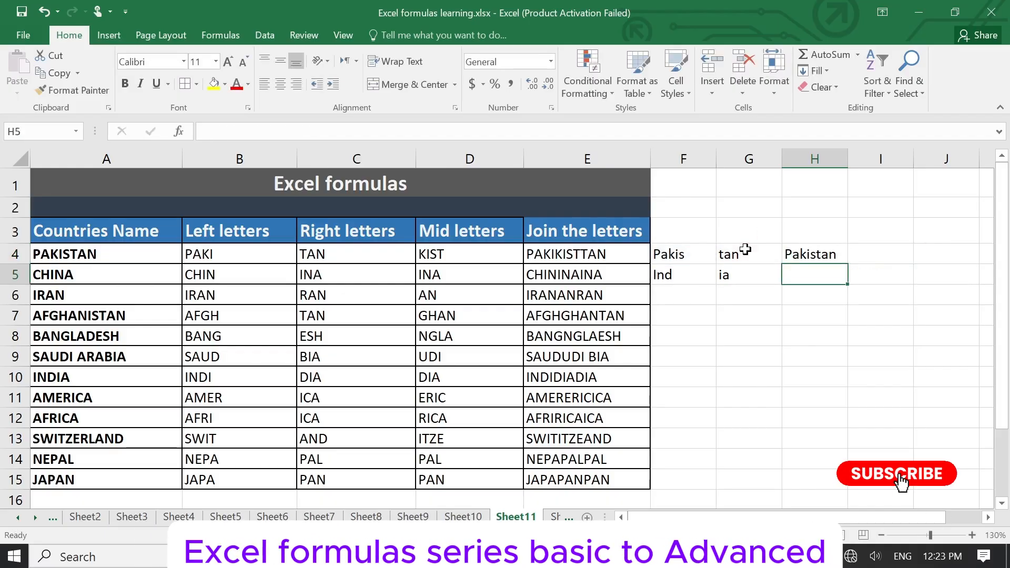
pyautogui.moveTo(819, 250); pyautogui.dragTo(836, 266)
pyautogui.click(785, 299)
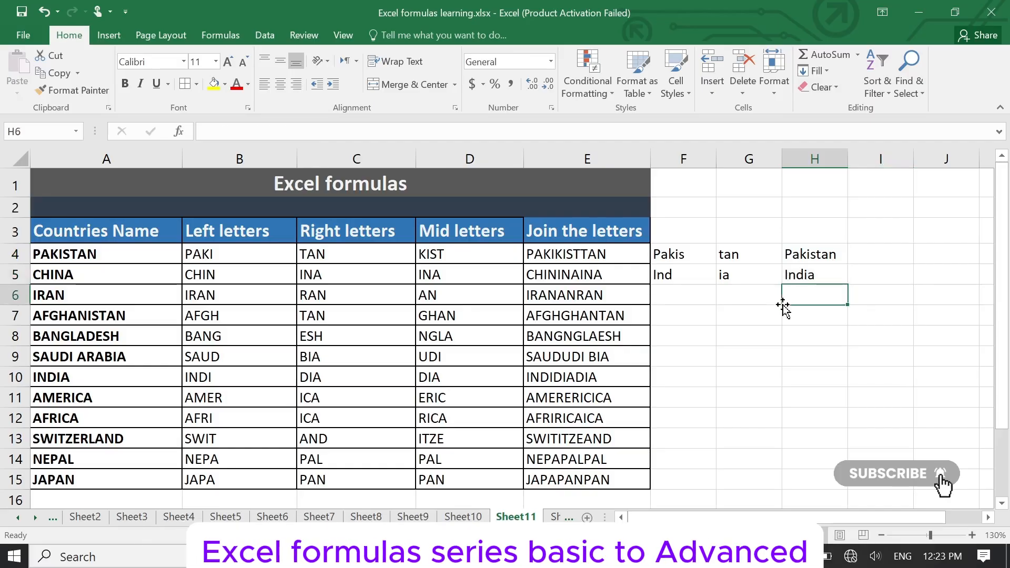